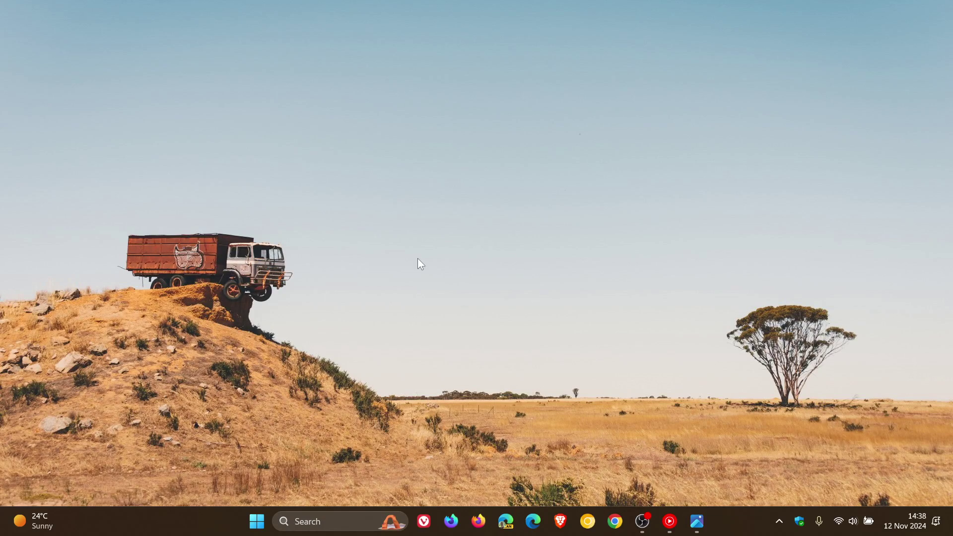
Go from the Start menu to the System > Sound page in Windows Settings
{"action": "left_click", "coordinate": [257, 521]}
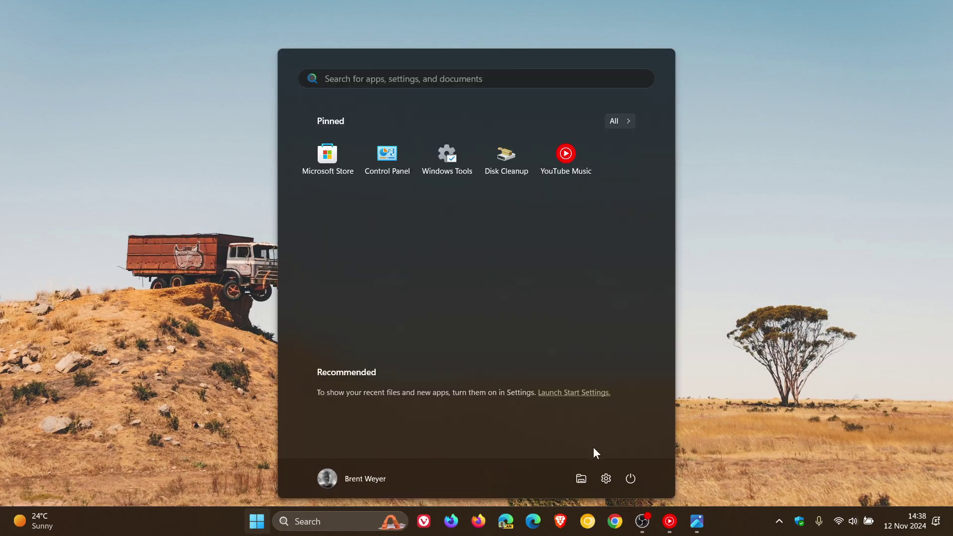
{"action": "left_click", "coordinate": [606, 479]}
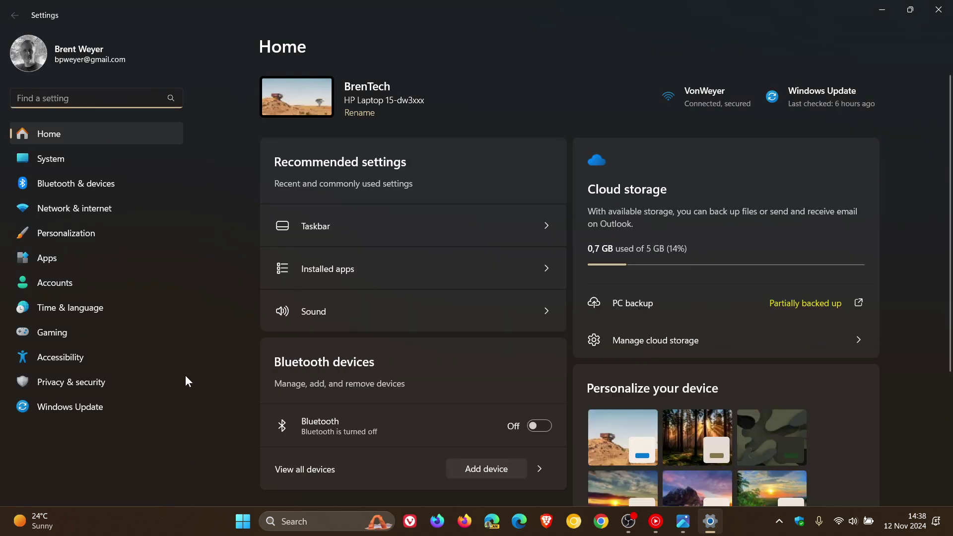
{"action": "left_click", "coordinate": [101, 161]}
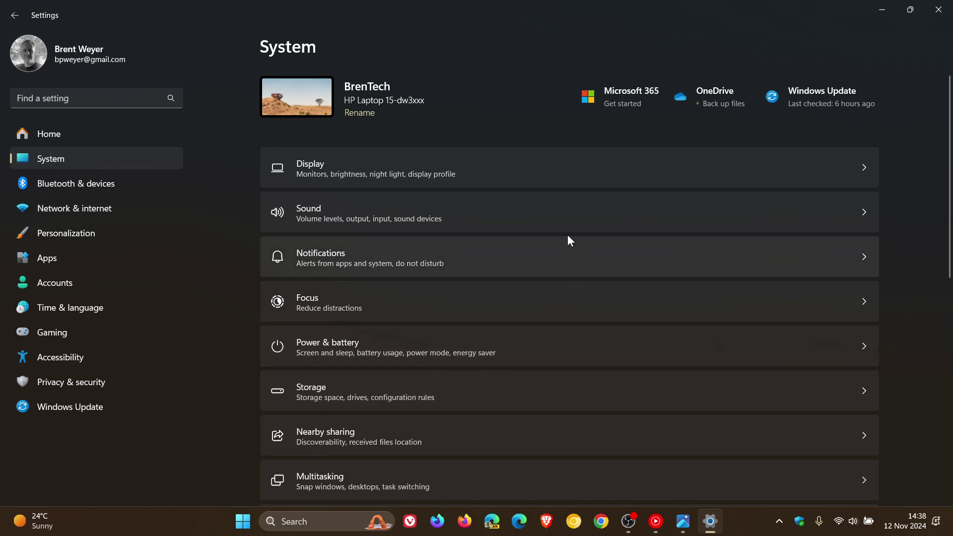
{"action": "left_click", "coordinate": [566, 216]}
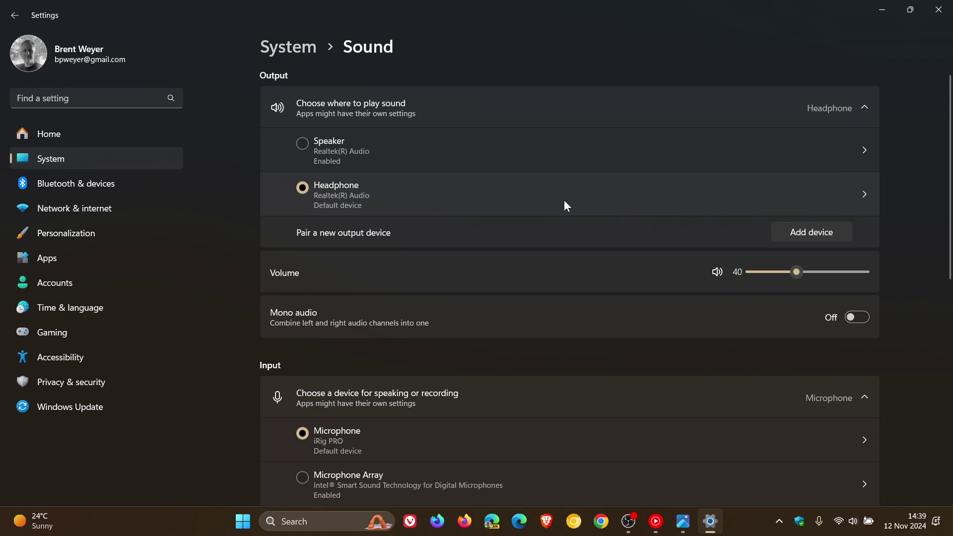
Show the Headphone's left and right channel levels, both 40, then minimize Settings
{"action": "left_click", "coordinate": [564, 199]}
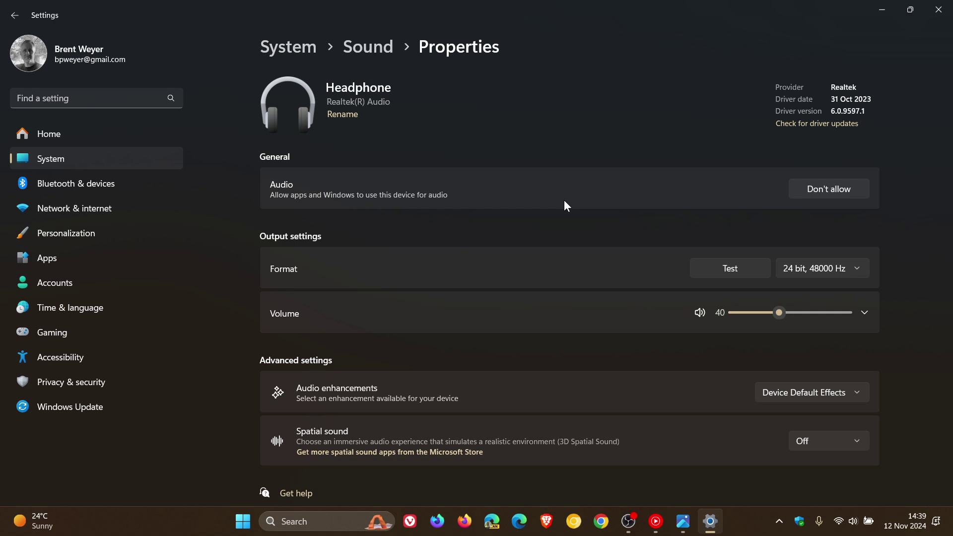
{"action": "left_click", "coordinate": [525, 314]}
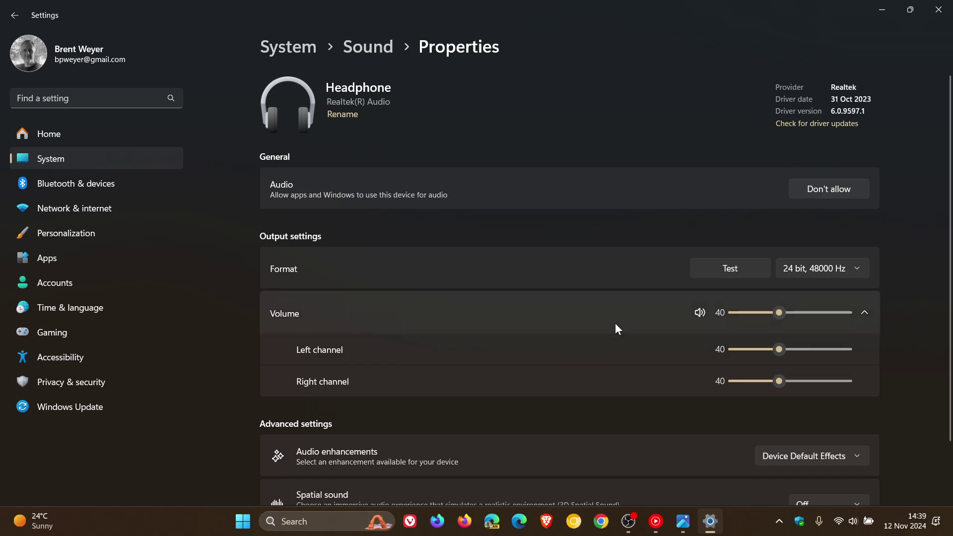
{"action": "left_click", "coordinate": [881, 10]}
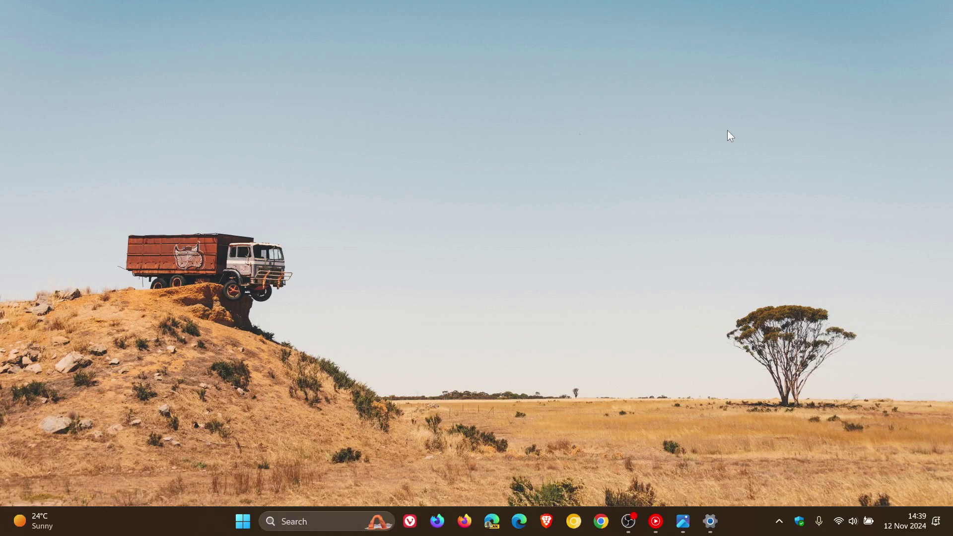
{"action": "left_click", "coordinate": [709, 521]}
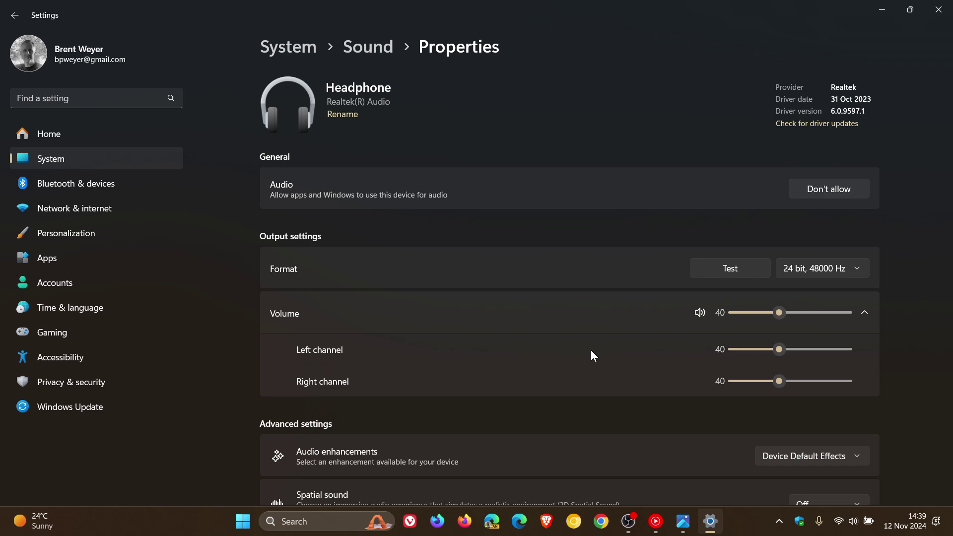
{"action": "left_click", "coordinate": [881, 11]}
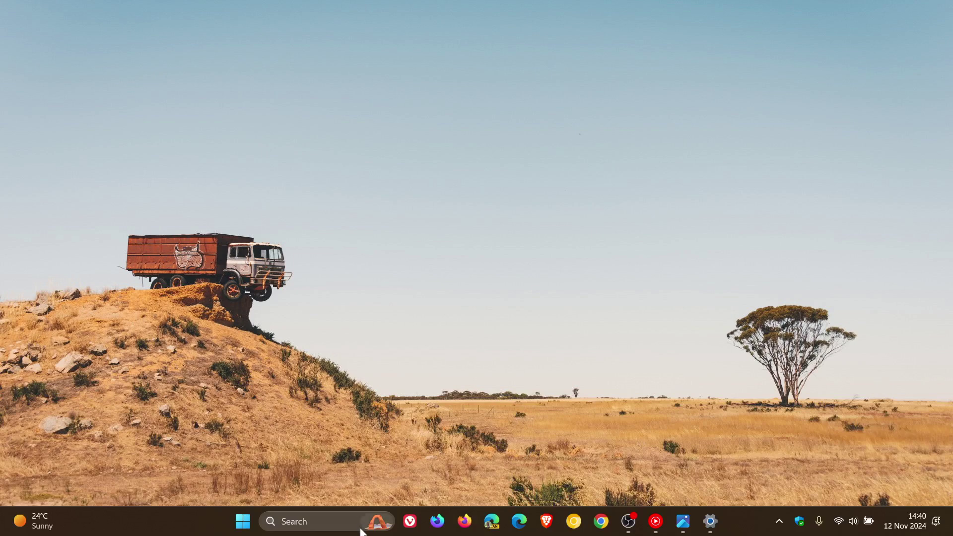
Launch Control Panel from the pinned apps in the Start menu
{"action": "key", "text": "super"}
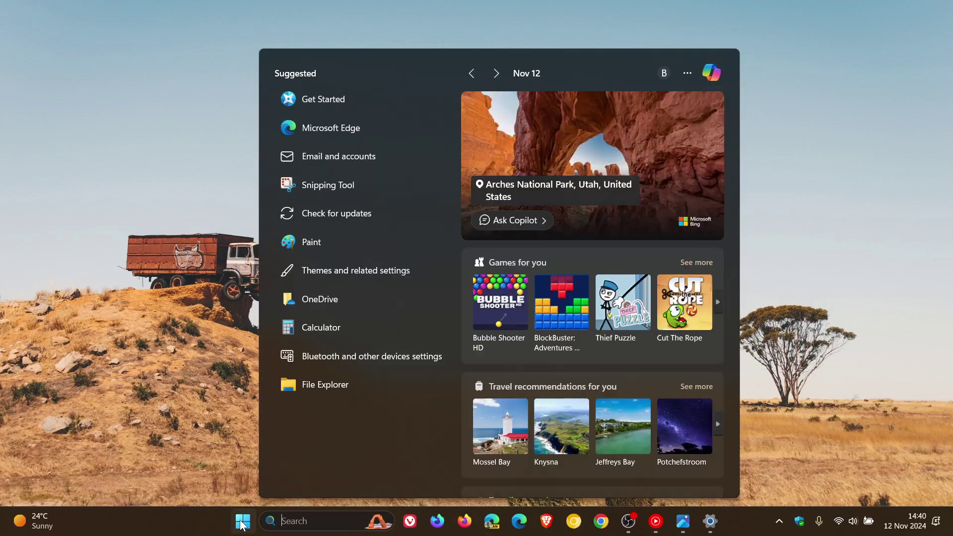
{"action": "left_click", "coordinate": [242, 526]}
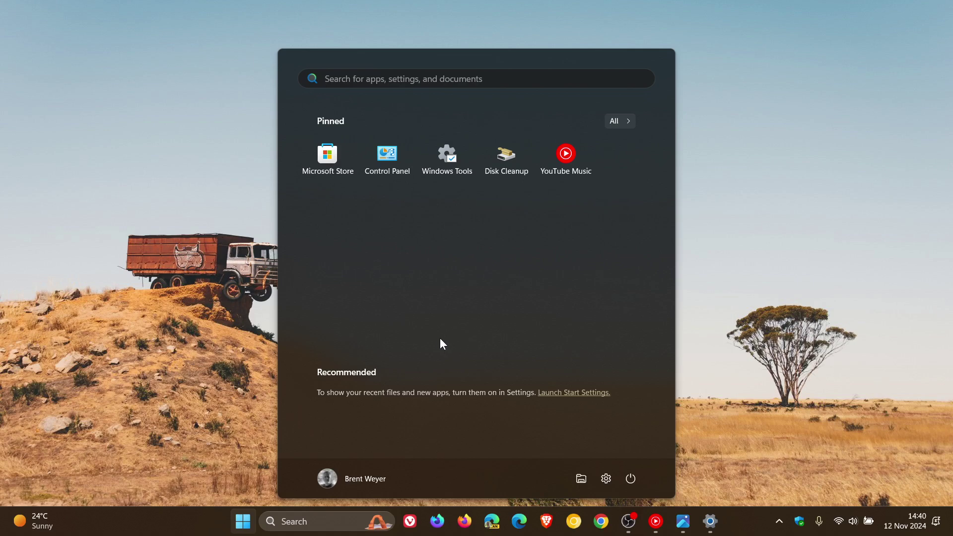
{"action": "left_click", "coordinate": [387, 157]}
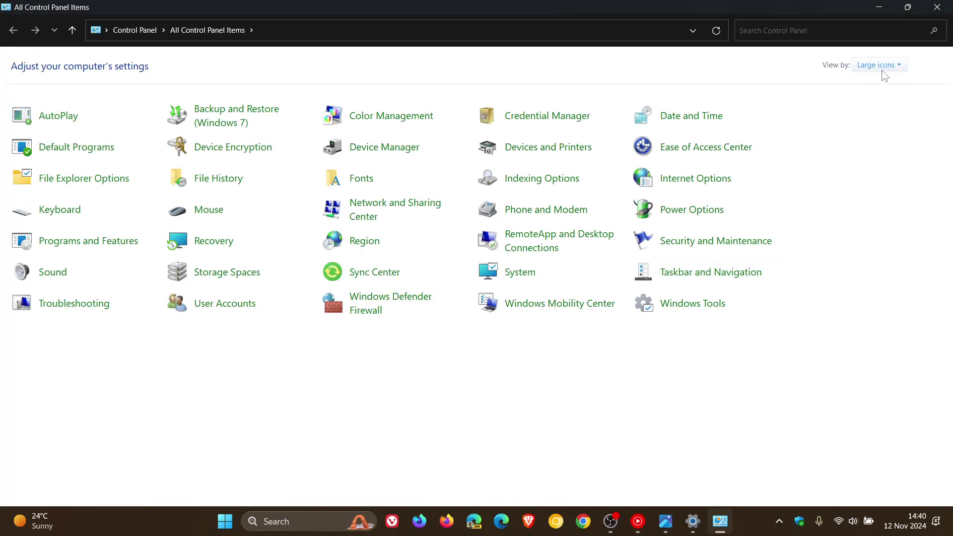
Switch the Control Panel view to Category, then back to Large icons
{"action": "left_click", "coordinate": [881, 67]}
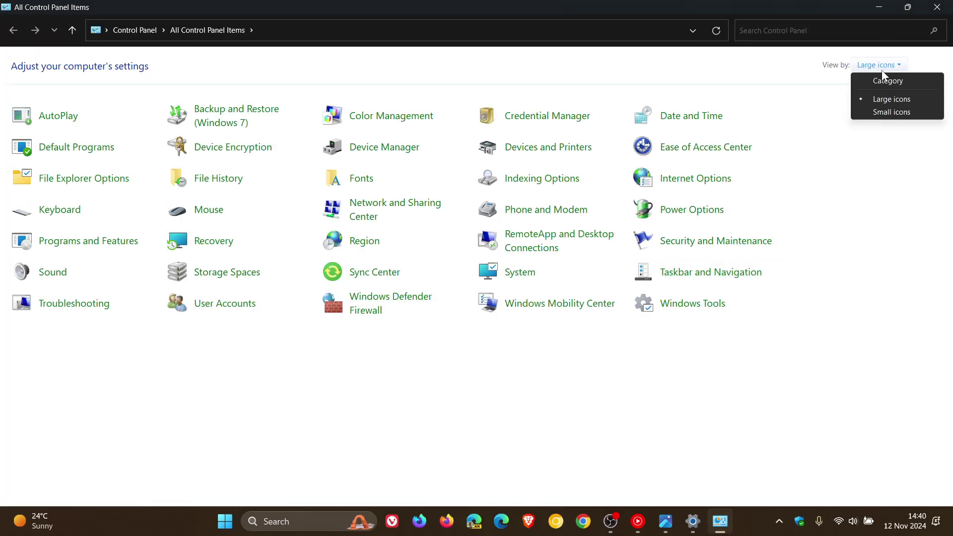
{"action": "left_click", "coordinate": [882, 81]}
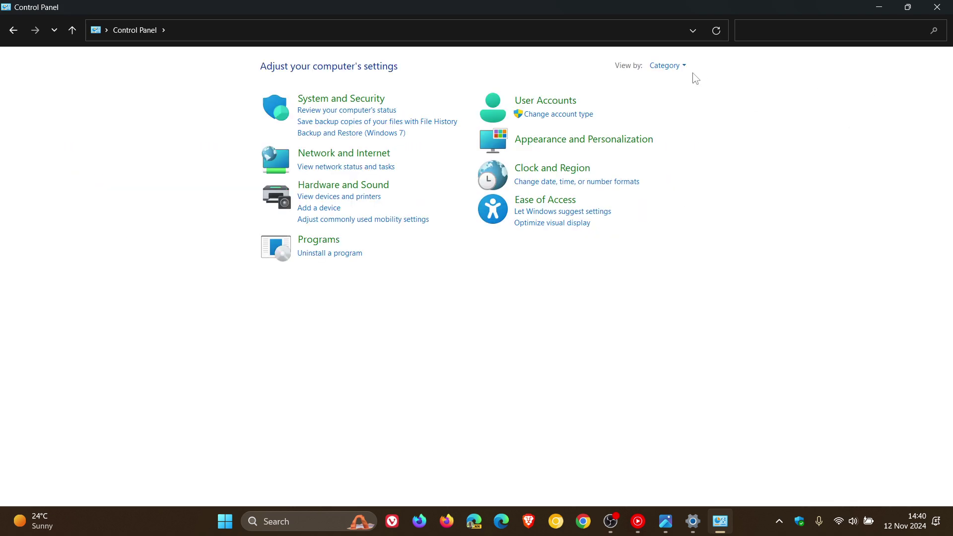
{"action": "left_click", "coordinate": [674, 67]}
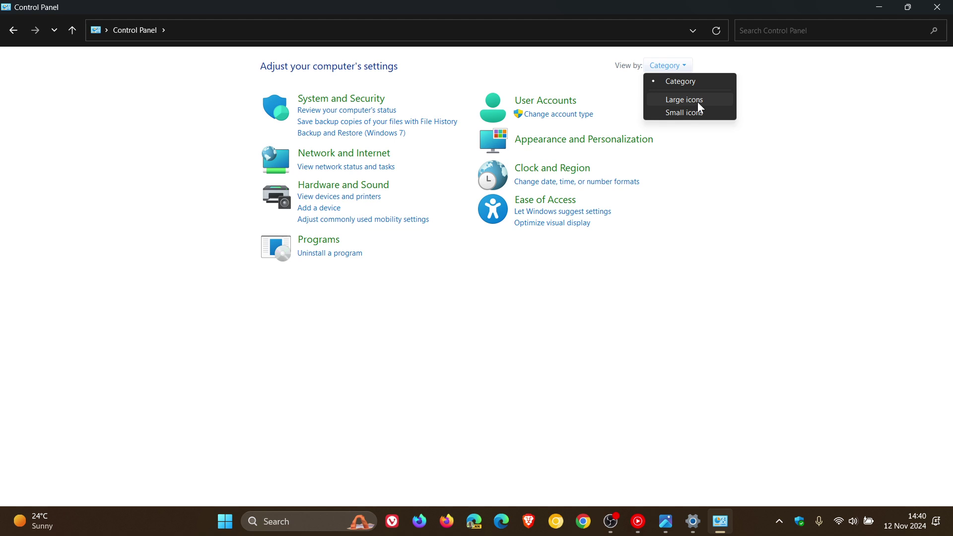
{"action": "left_click", "coordinate": [698, 102]}
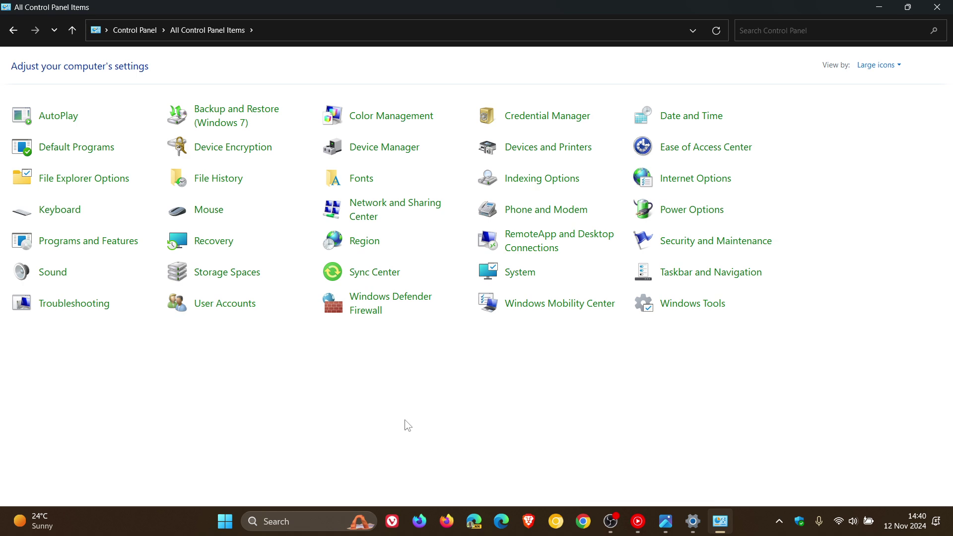
Centre the Sound dialog, minimize Control Panel, and select the Headphone playback device
{"action": "left_click", "coordinate": [62, 275]}
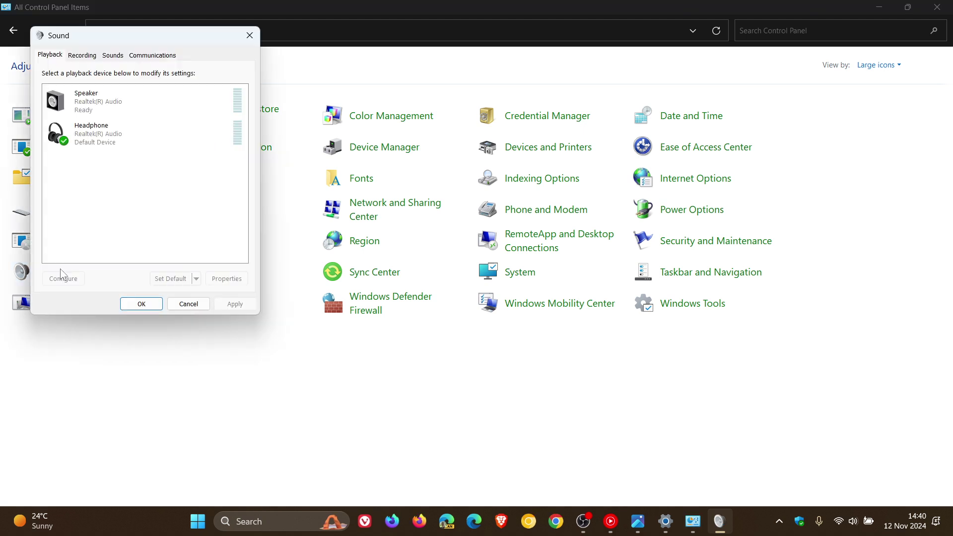
{"action": "mouse_move", "coordinate": [199, 35]}
{"action": "left_mouse_down"}
{"action": "mouse_move", "coordinate": [364, 70]}
{"action": "mouse_move", "coordinate": [637, 102]}
{"action": "mouse_move", "coordinate": [605, 104]}
{"action": "left_mouse_up"}
{"action": "left_click", "coordinate": [878, 7]}
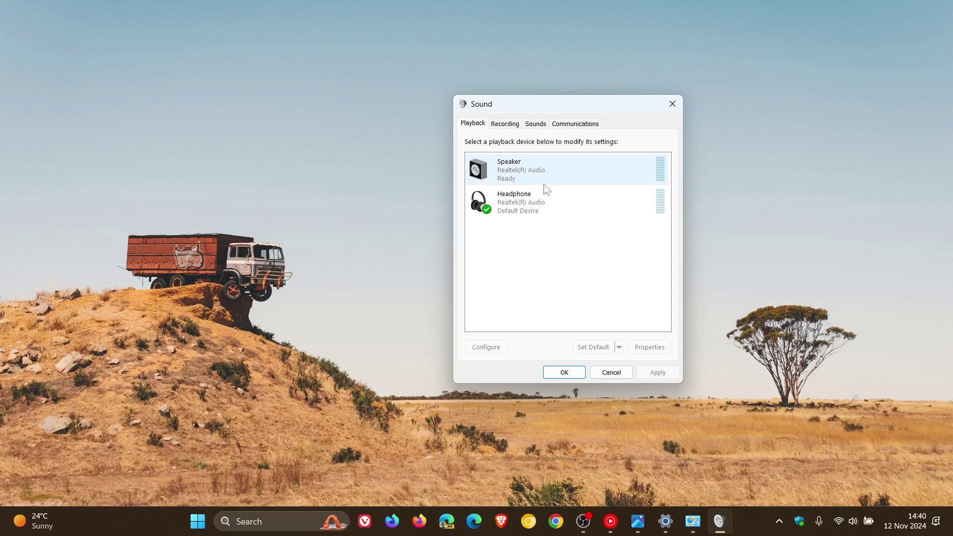
{"action": "left_click", "coordinate": [559, 204]}
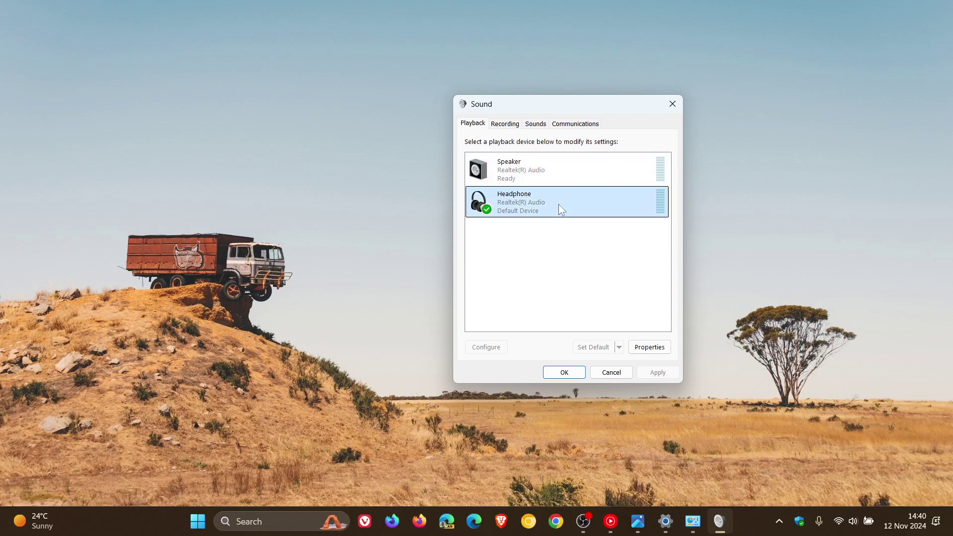
Open Headphone Properties and the Levels tab's Balance dialog, showing left and right at 40
{"action": "left_click", "coordinate": [650, 348]}
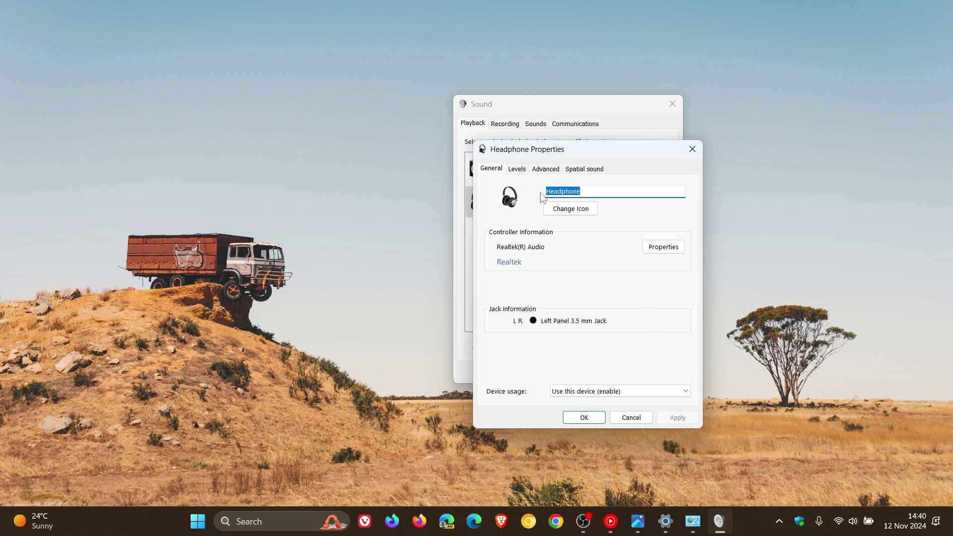
{"action": "left_click", "coordinate": [519, 171]}
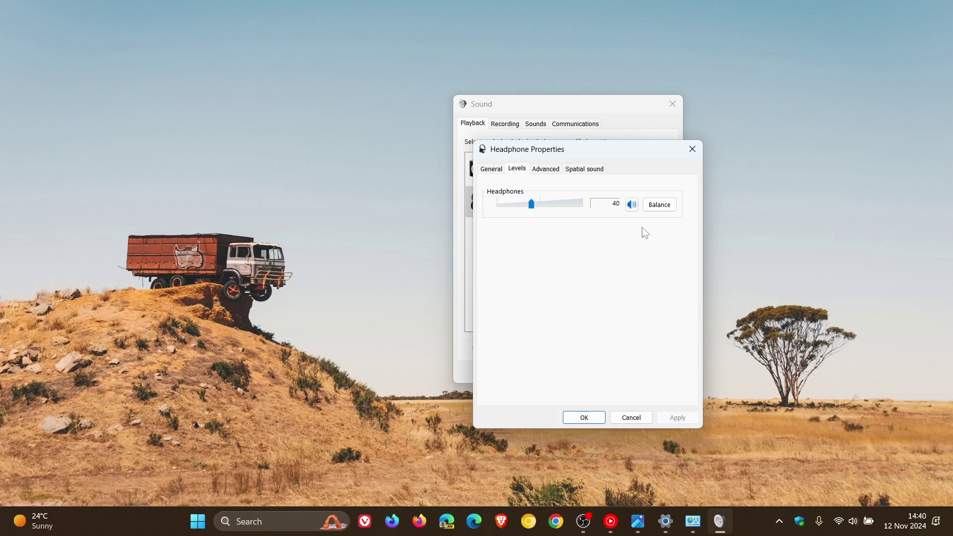
{"action": "left_click", "coordinate": [661, 208]}
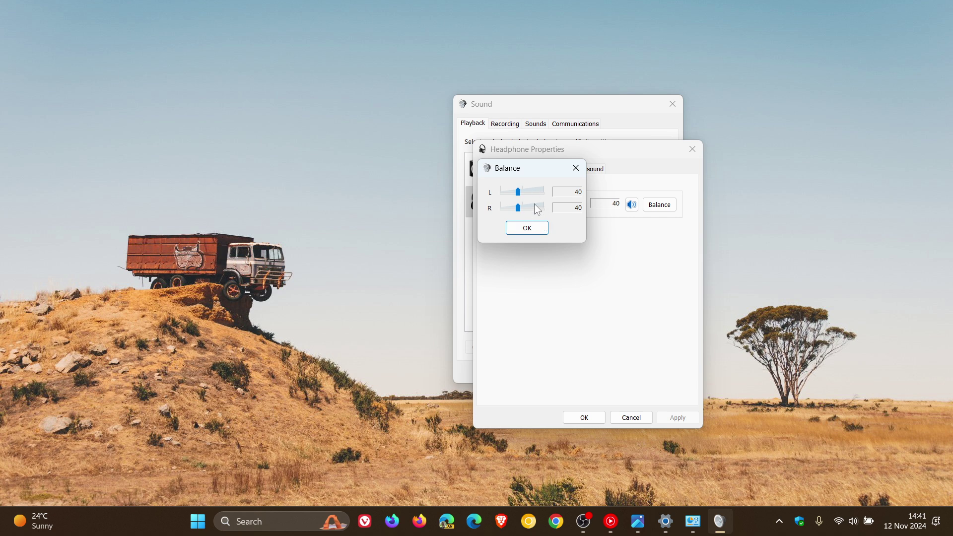
Accept the 40/40 balance and close the Balance, Headphone Properties and Sound dialogs
{"action": "left_click", "coordinate": [537, 230]}
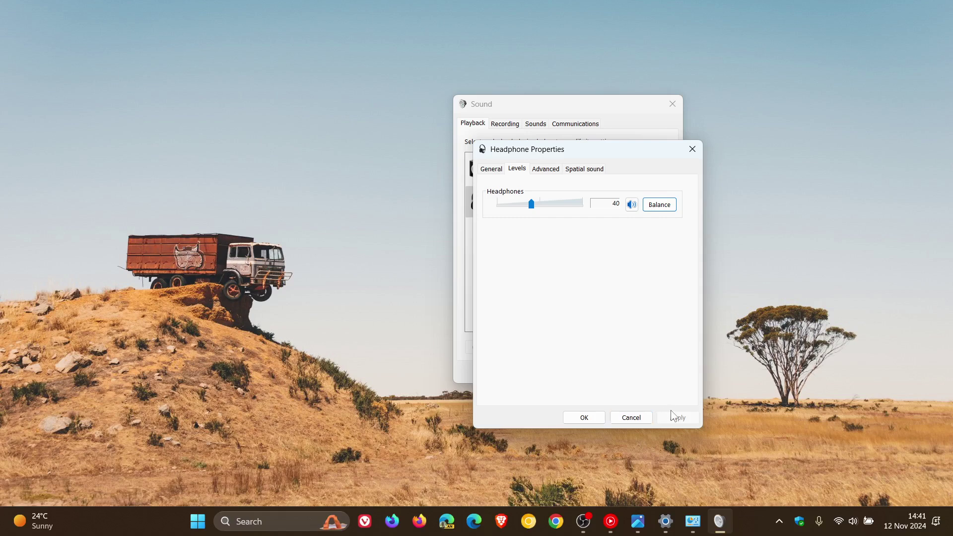
{"action": "left_click", "coordinate": [594, 418]}
{"action": "left_click", "coordinate": [564, 372]}
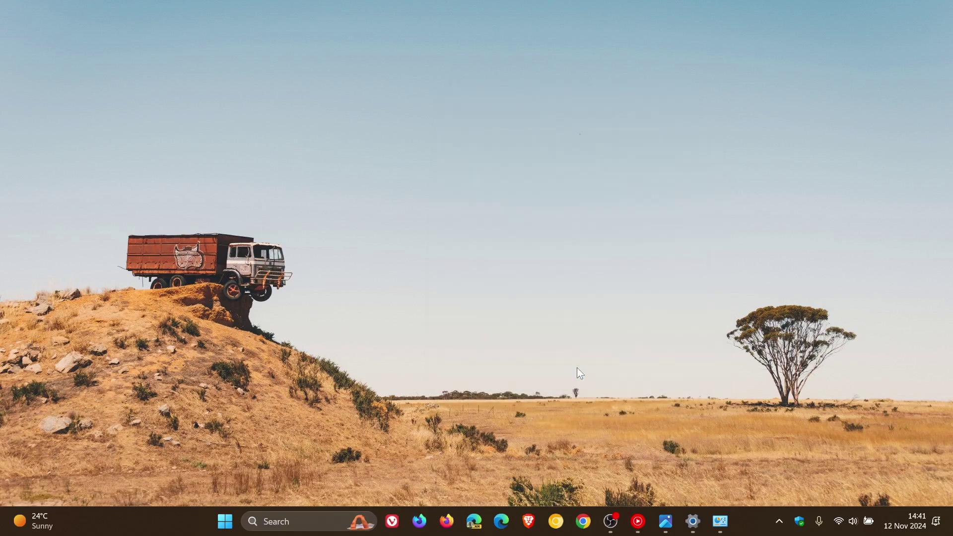